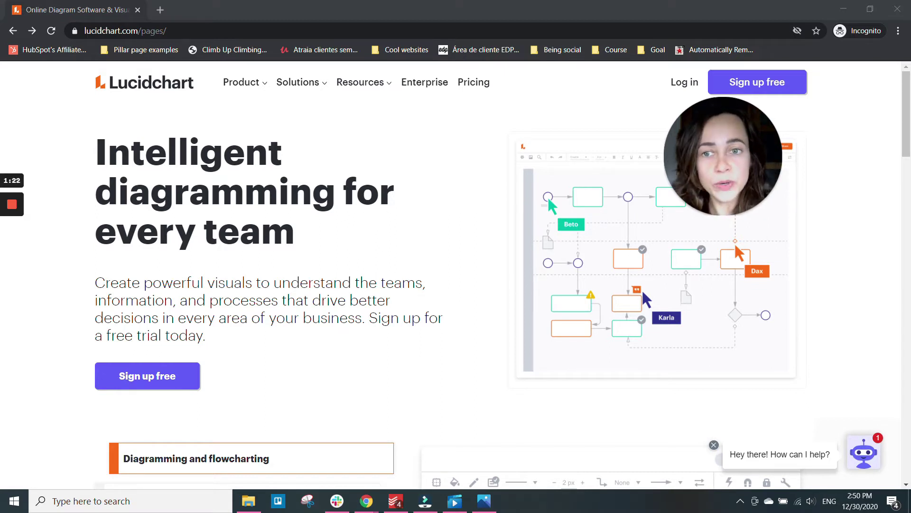
- Sign up for the free Lucidchart plan, then switch to the browser window showing My Documents
click(128, 384)
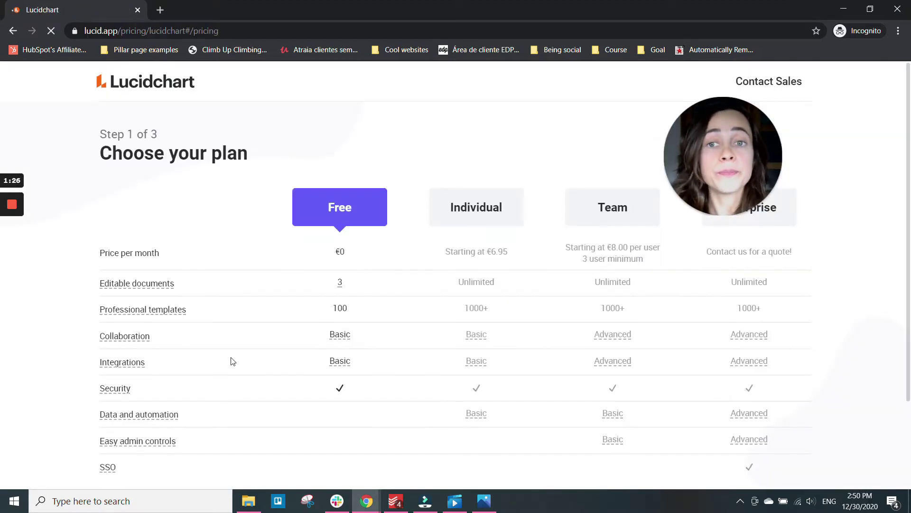
scroll(350, 313, down, 3)
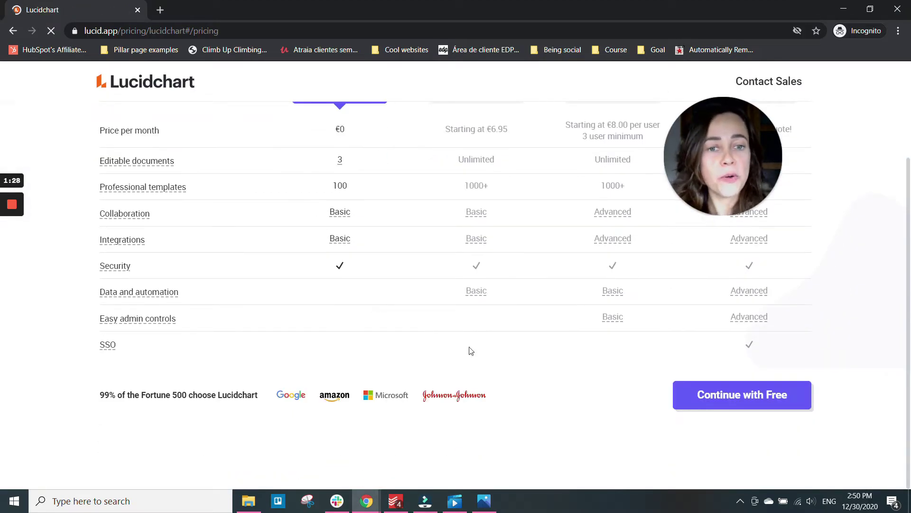
click(754, 397)
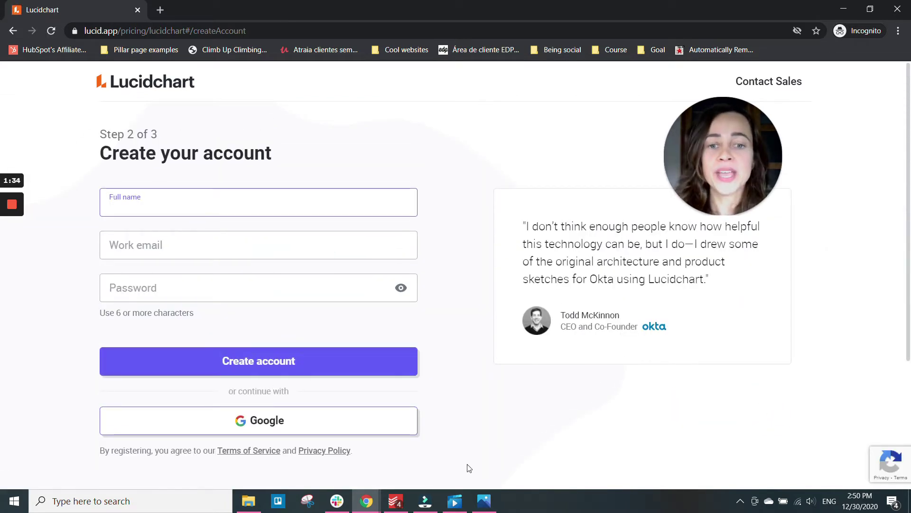
click(366, 501)
- Create a new Lucidchart document, closing the duplicate Blank diagram tab and the Free Account notice
click(333, 462)
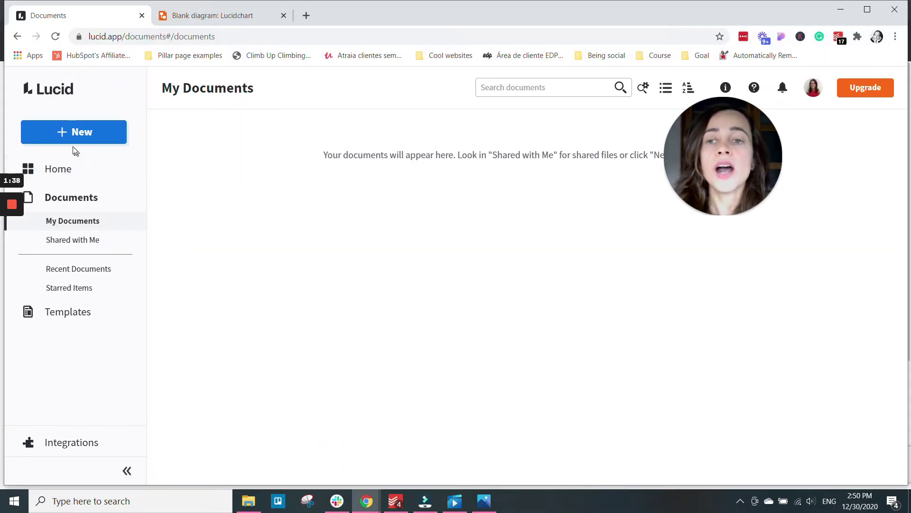
click(65, 130)
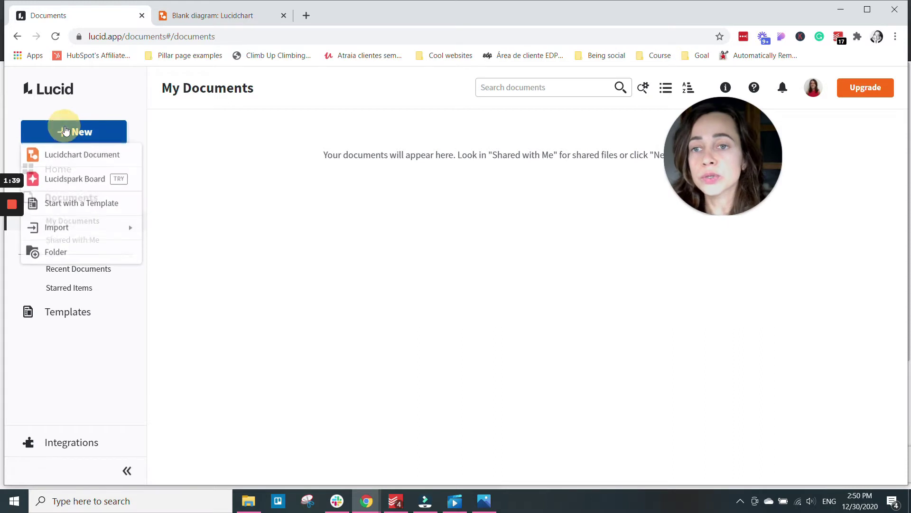
click(78, 154)
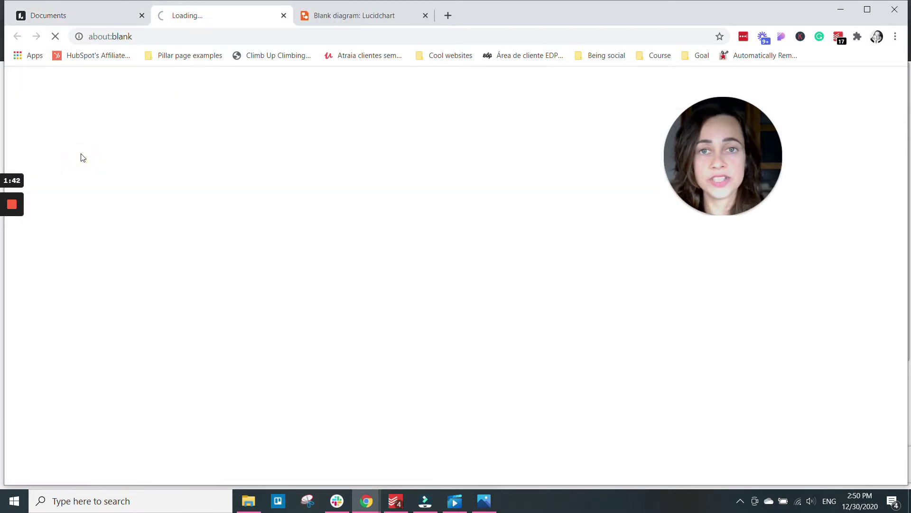
click(427, 16)
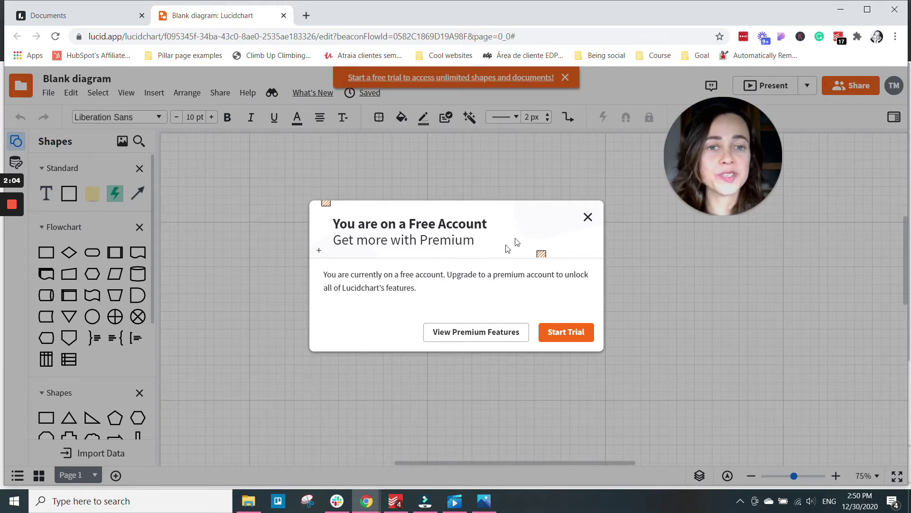
click(588, 218)
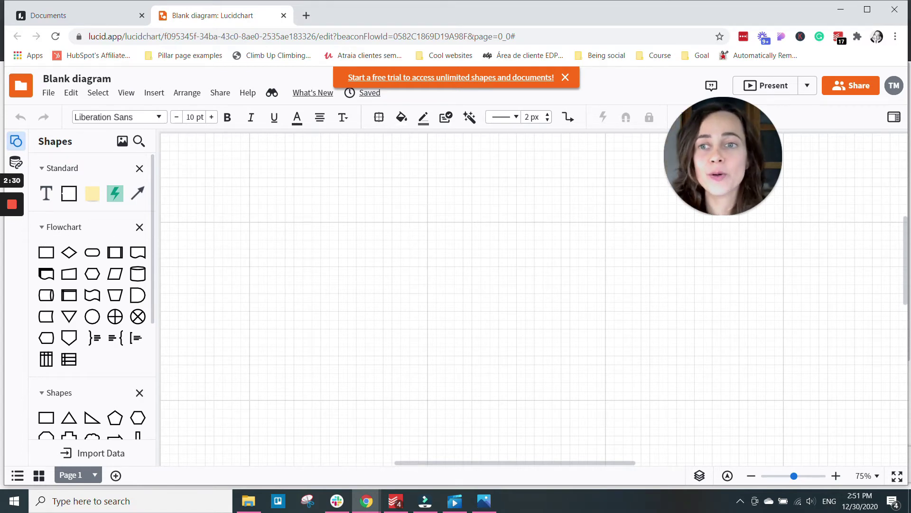
- Place a rectangle near the top of the page labelled 'User downloads ebook'
drag(71, 193, 434, 185)
click(434, 185)
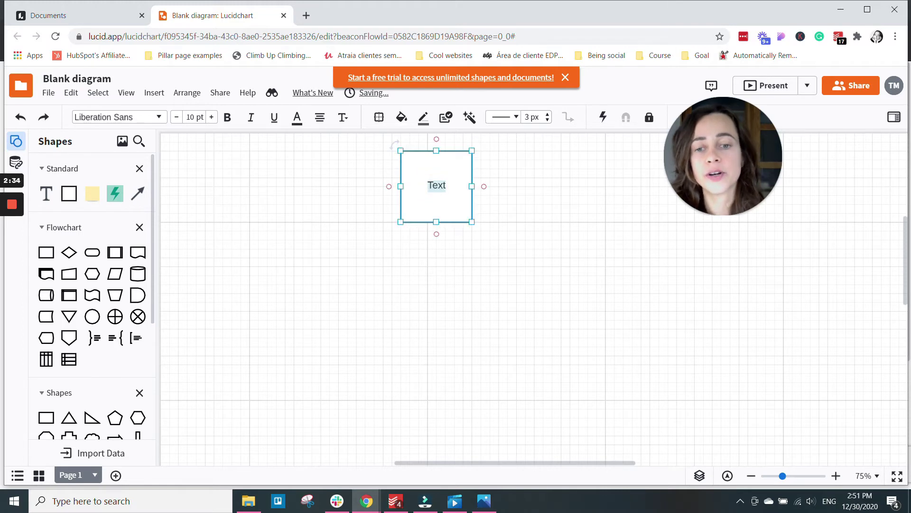
key(Caps_Lock)
text(U)
key(Caps_Lock)
text(ser si)
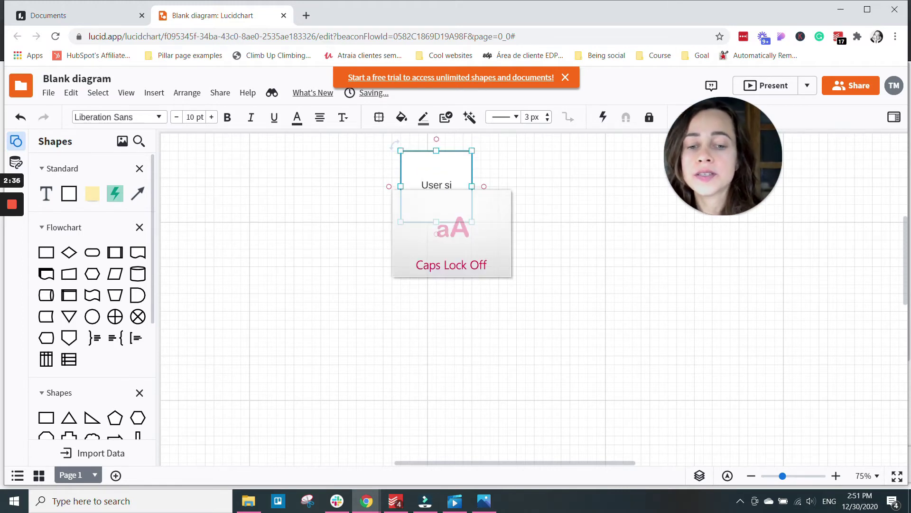
text(gns up)
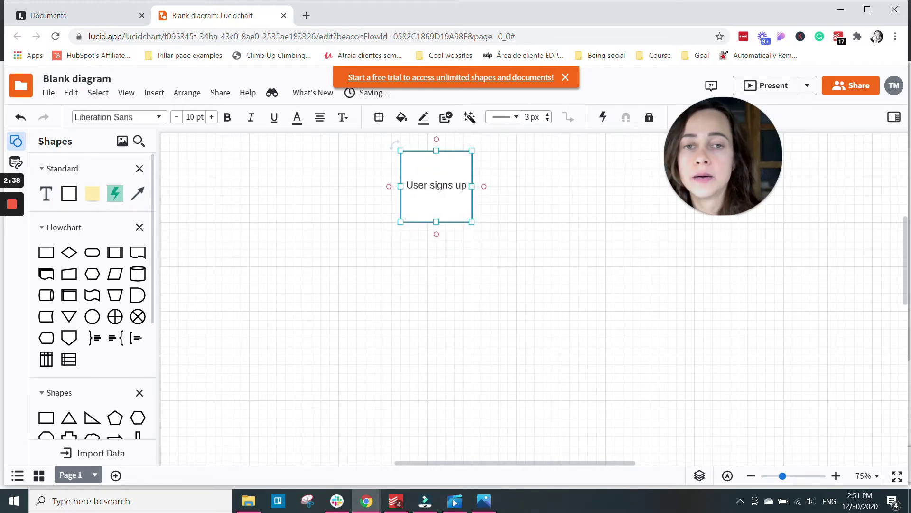
key(BackSpace)
key(BackSpace)
key(BackSpace)
key(BackSpace)
key(BackSpace)
key(BackSpace)
key(BackSpace)
key(BackSpace)
text(downloads ebook)
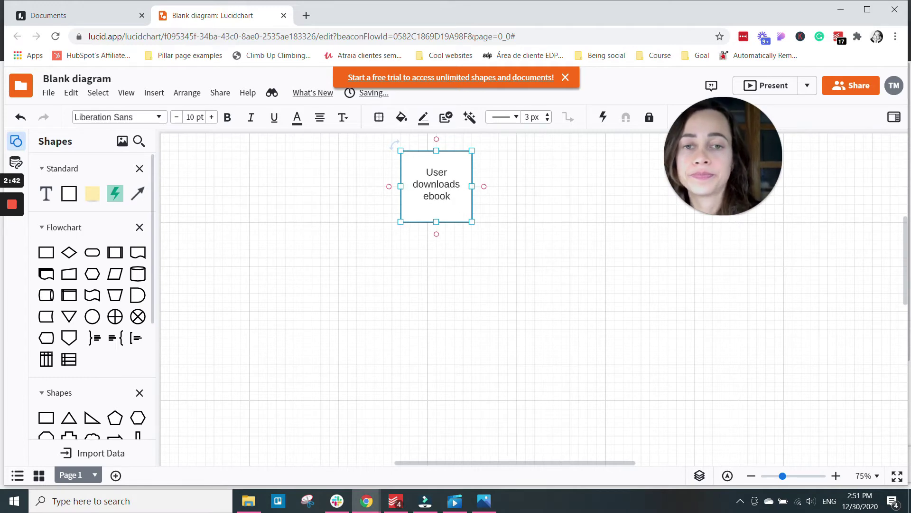
click(484, 195)
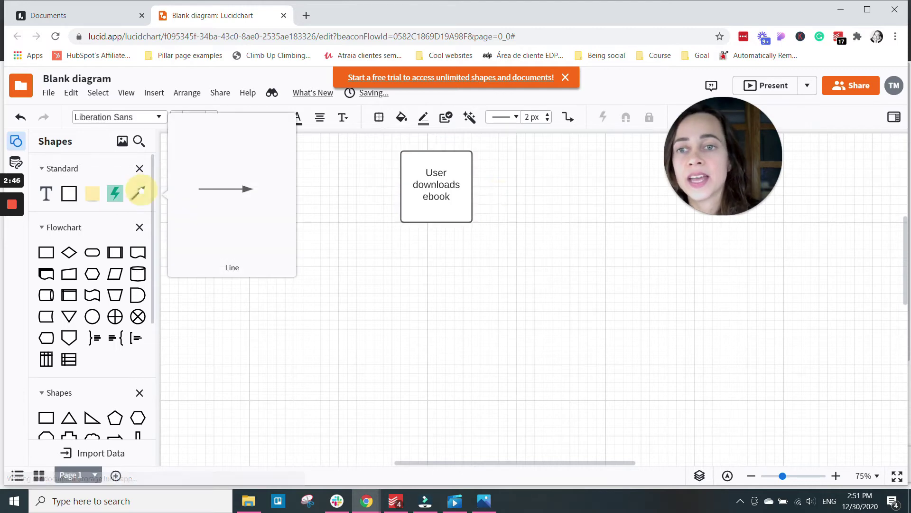
- Draw an arrow down from it to a new Process box labelled 'Follow up email'
drag(139, 190, 401, 190)
drag(466, 227, 436, 247)
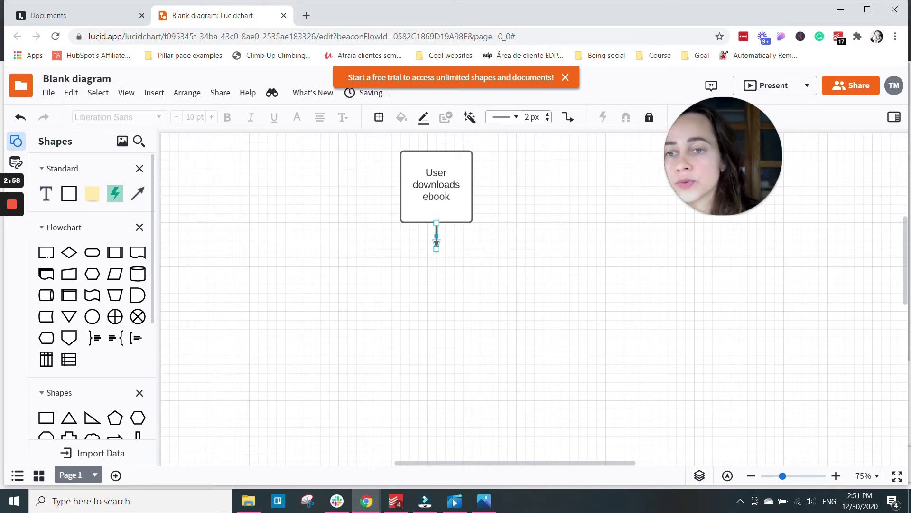
drag(46, 252, 441, 283)
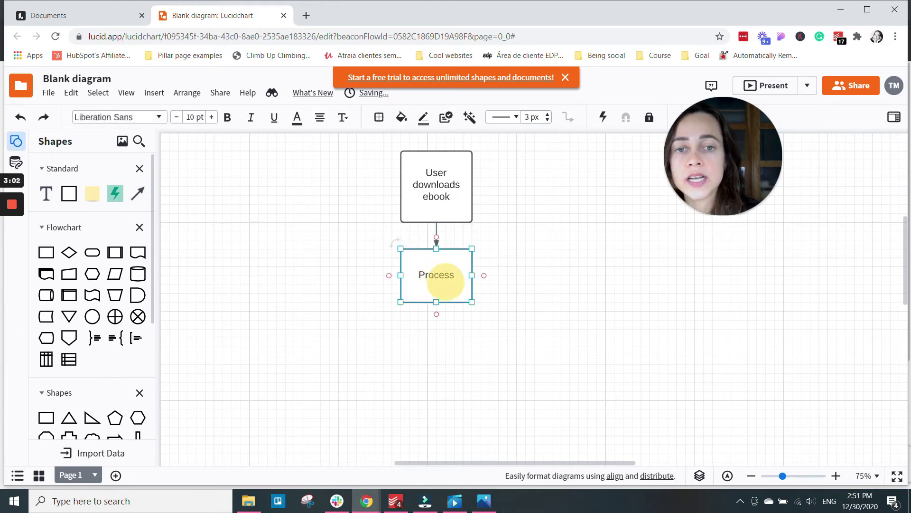
double_click(439, 281)
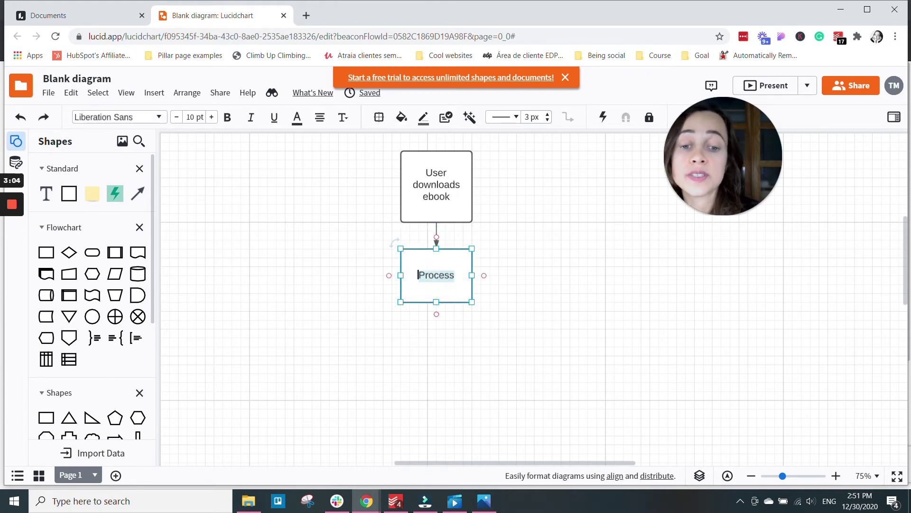
key(Caps_Lock)
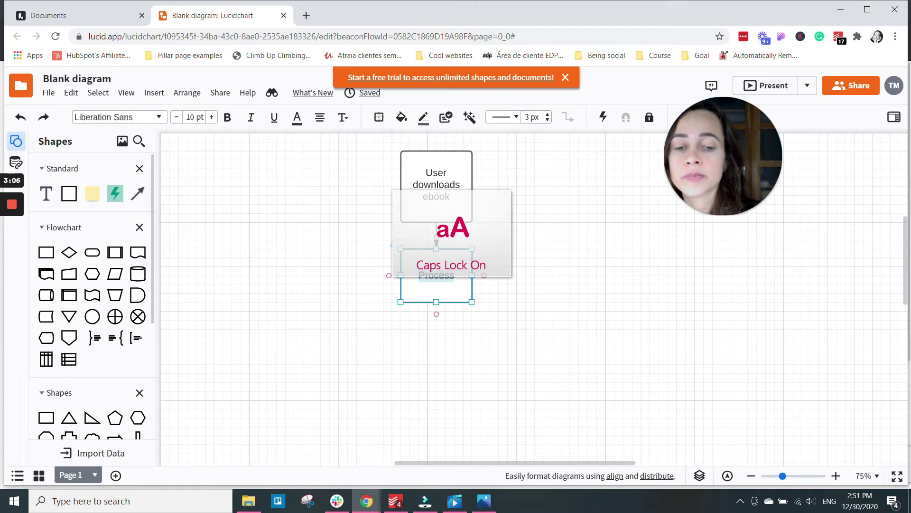
key(Caps_Lock)
text(Follow)
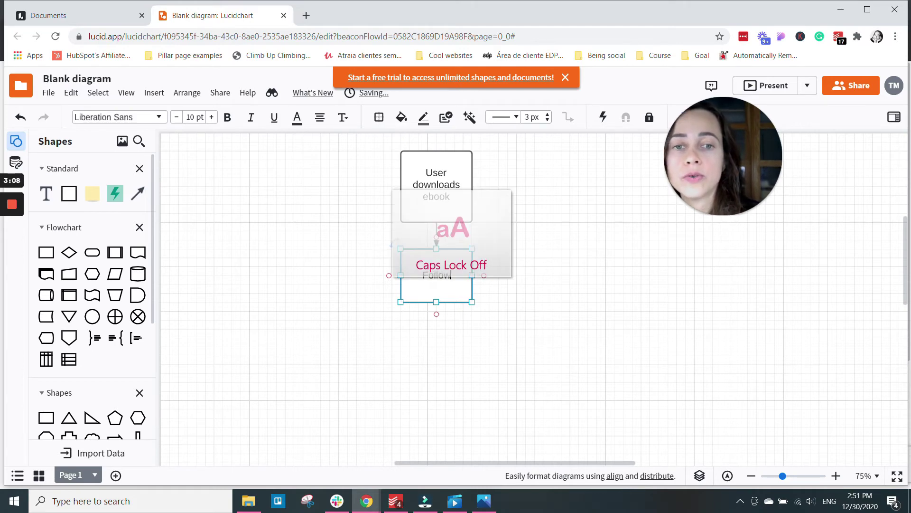
text( up emai)
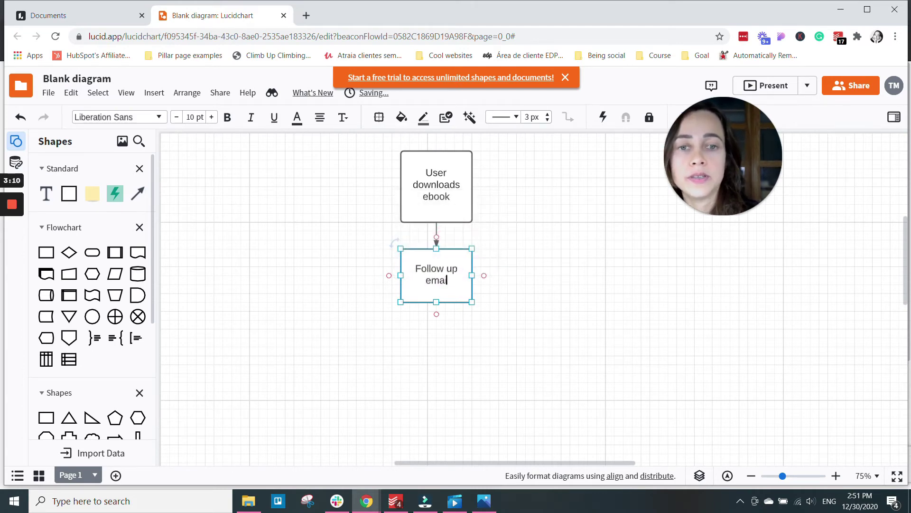
text(l)
click(531, 279)
- Draw an arrow down from 'Follow up email' to a new box labelled 'Delay 5 days'
scroll(375, 210, down, 3)
scroll(169, 203, up, 2)
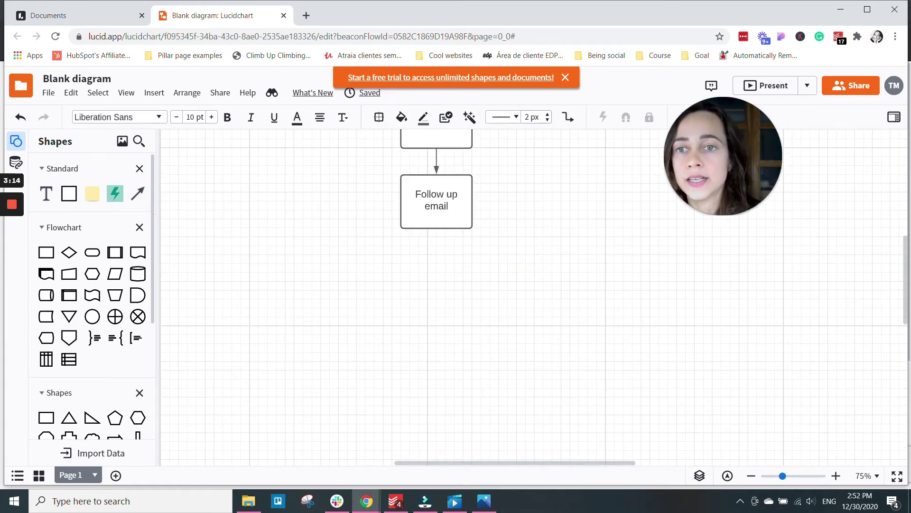
mouse_move(436, 229)
mouse_down()
mouse_move(478, 240)
mouse_move(441, 248)
mouse_move(437, 264)
mouse_up()
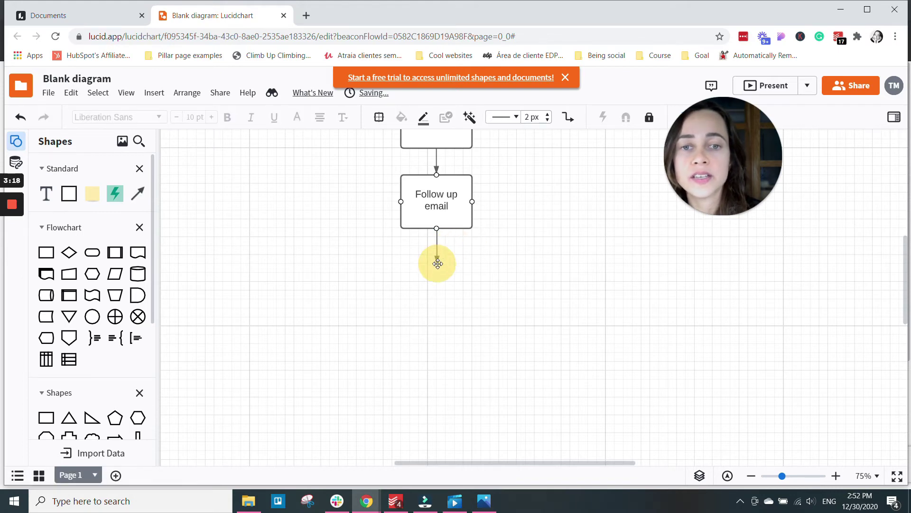
drag(68, 193, 436, 298)
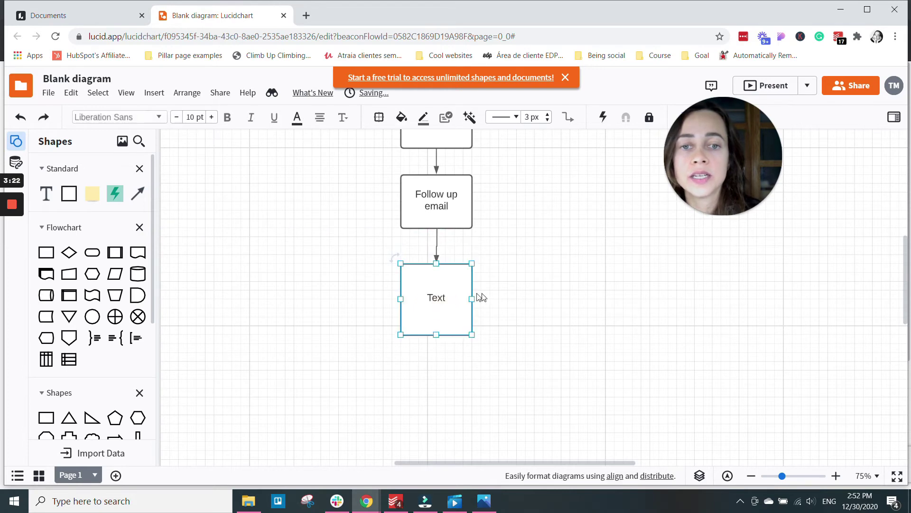
double_click(445, 292)
key(Caps_Lock)
text(D)
key(Caps_Lock)
text(elay 5)
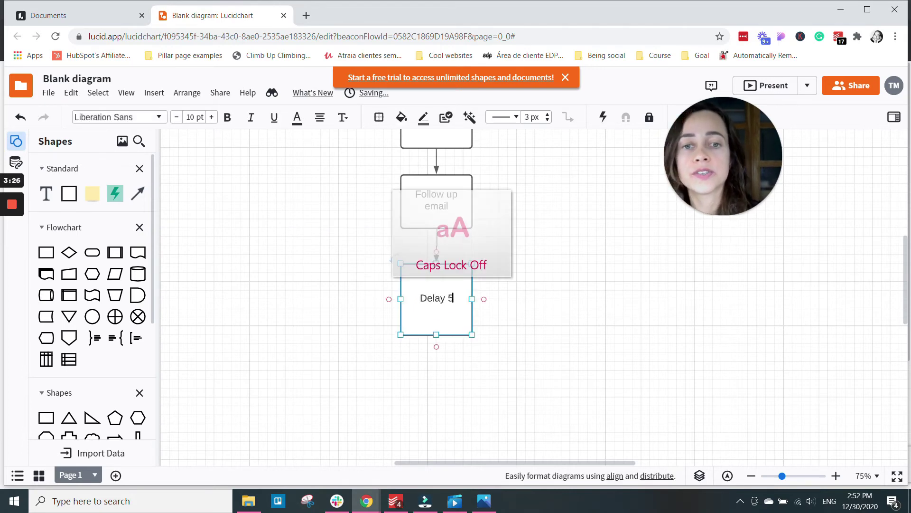
text( days)
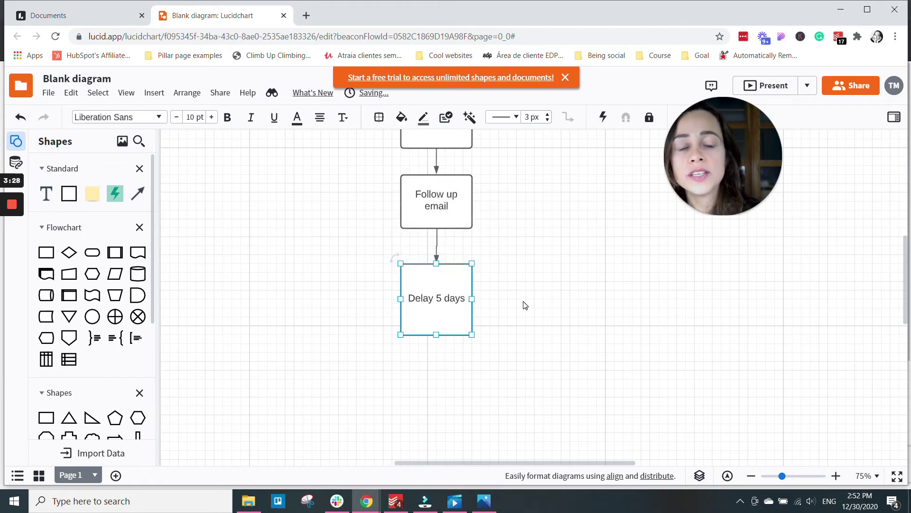
click(522, 302)
- Check the 'User downloads ebook' label without changing it
scroll(496, 252, up, 3)
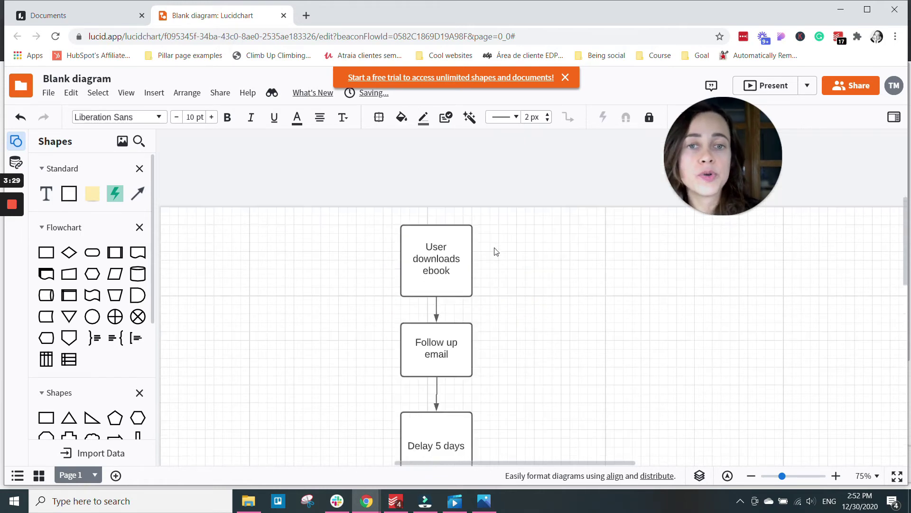
double_click(436, 258)
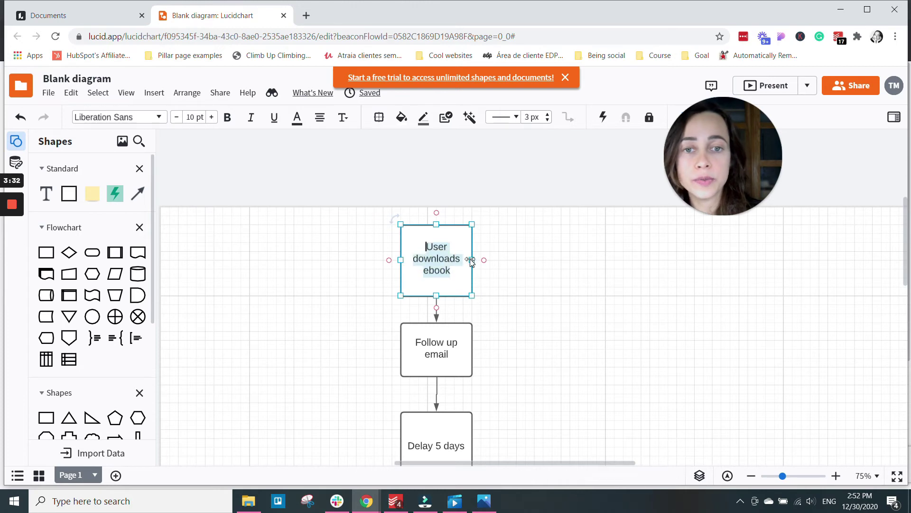
click(543, 264)
scroll(484, 272, down, 2)
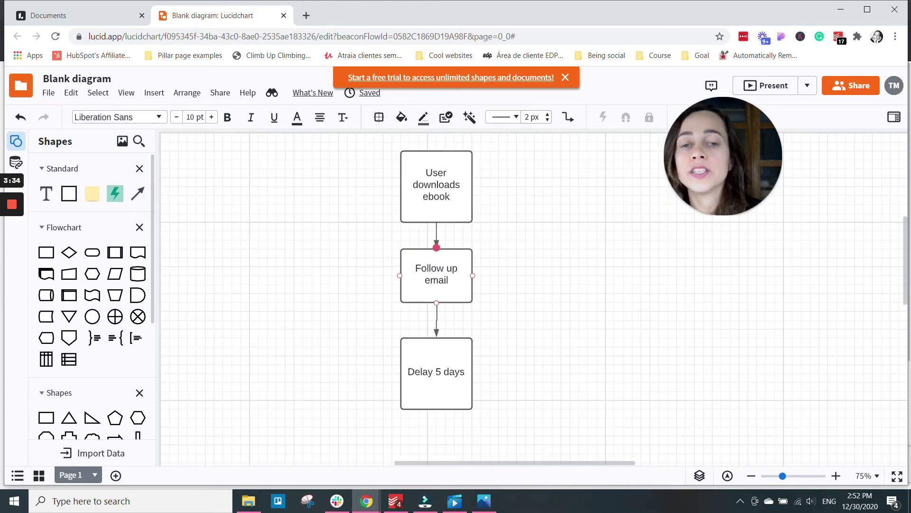
- Move 'Follow up email' right, add a matching box to its left, and connect 'User downloads ebook' to it
click(412, 265)
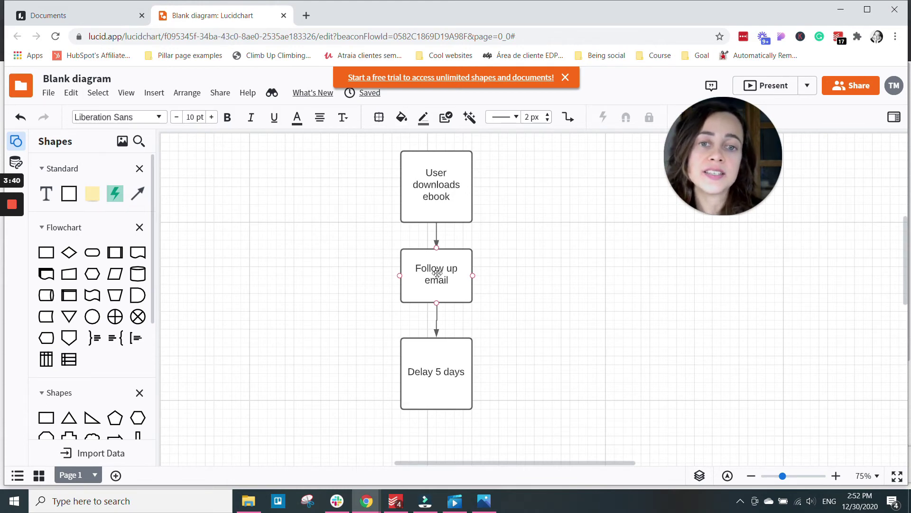
drag(437, 271, 513, 271)
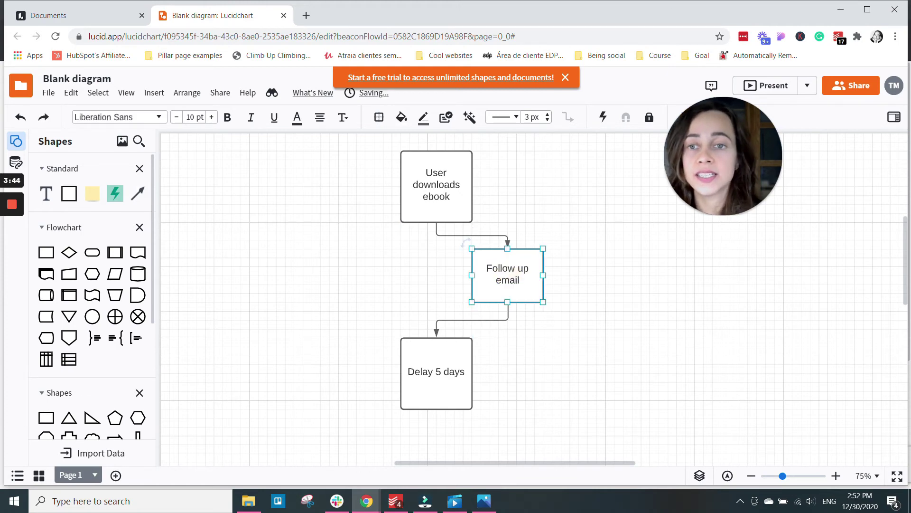
drag(63, 196, 366, 281)
drag(400, 319, 387, 281)
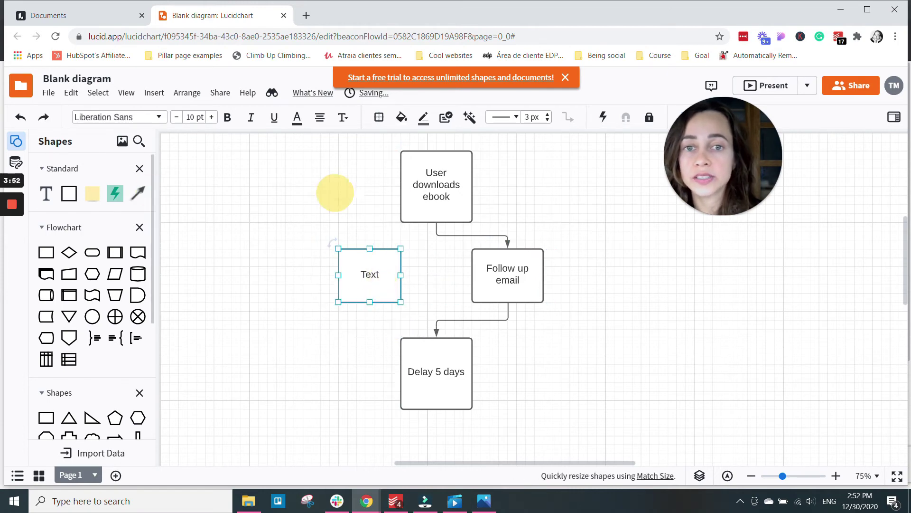
click(471, 227)
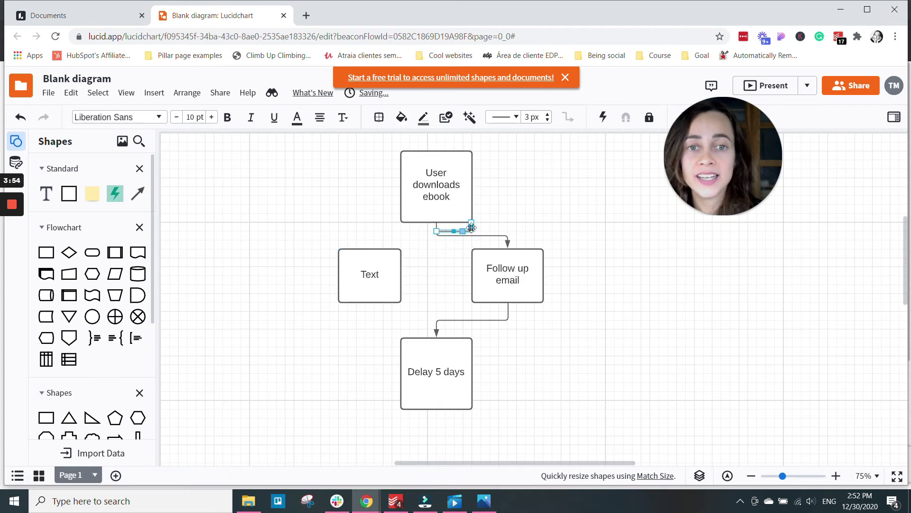
drag(471, 227, 372, 244)
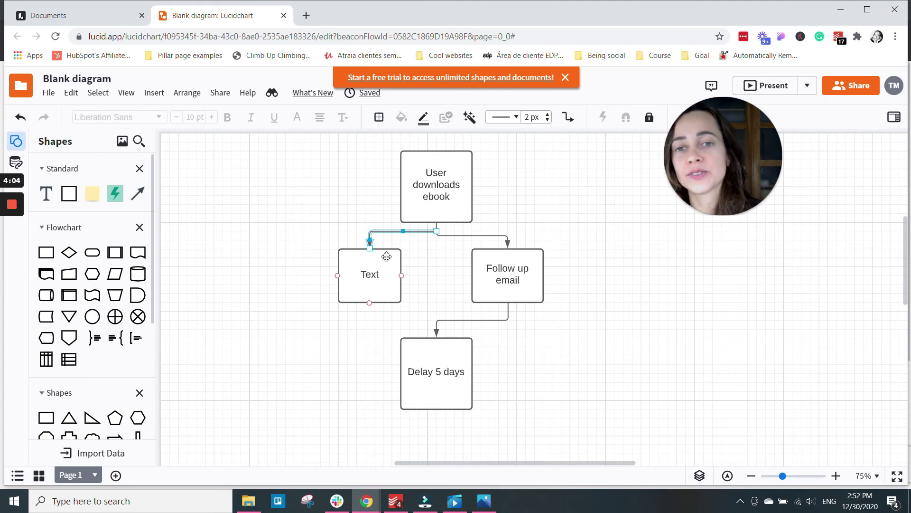
- Label the left branch box 'Action' and nudge 'Follow up email' back into alignment
double_click(367, 273)
key(Caps_Lock)
text(A)
key(Caps_Lock)
text(dtion)
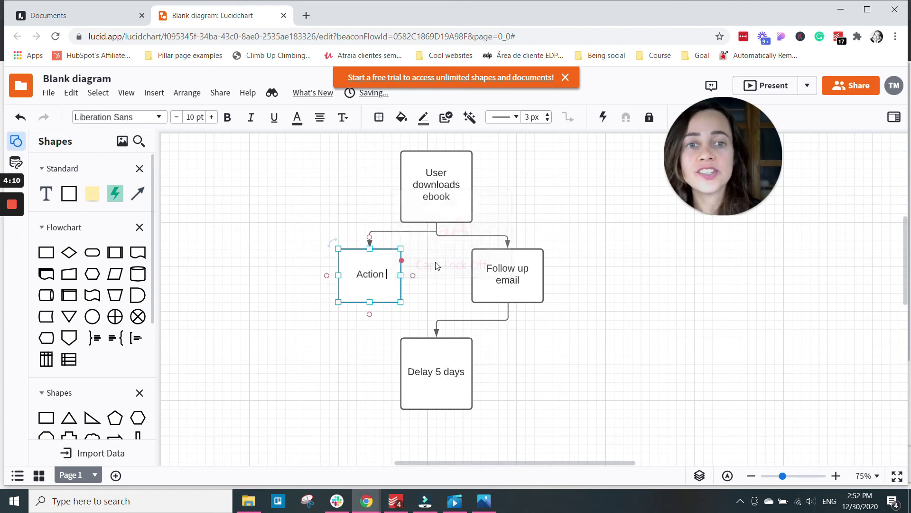
click(697, 315)
drag(521, 264, 501, 258)
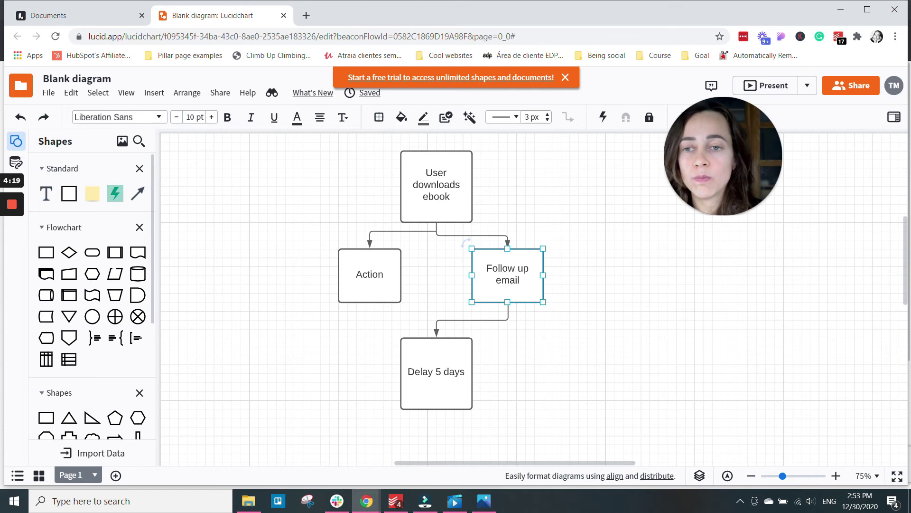
click(298, 117)
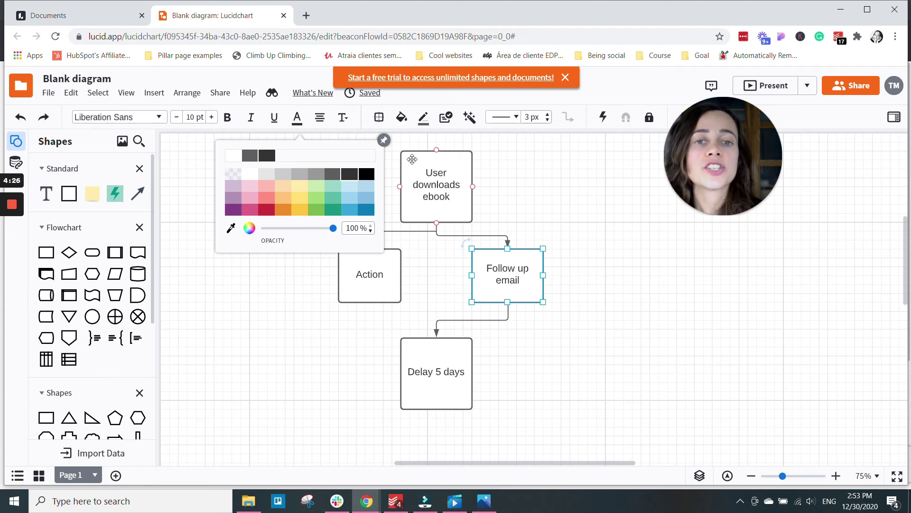
click(418, 173)
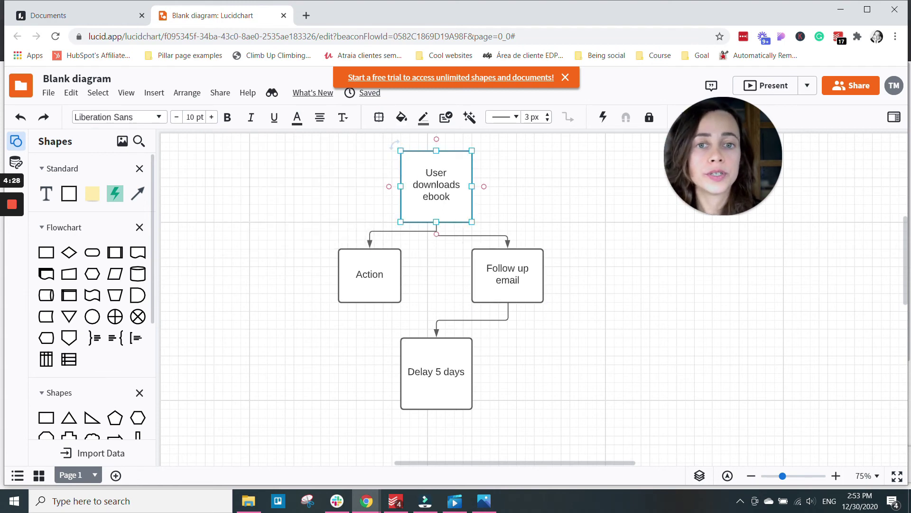
scroll(252, 278, down, 5)
scroll(252, 278, up, 5)
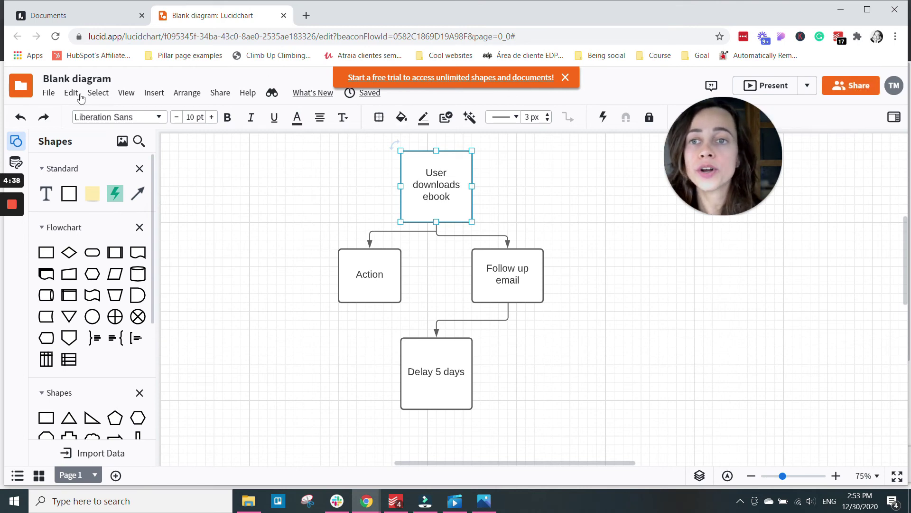
click(49, 92)
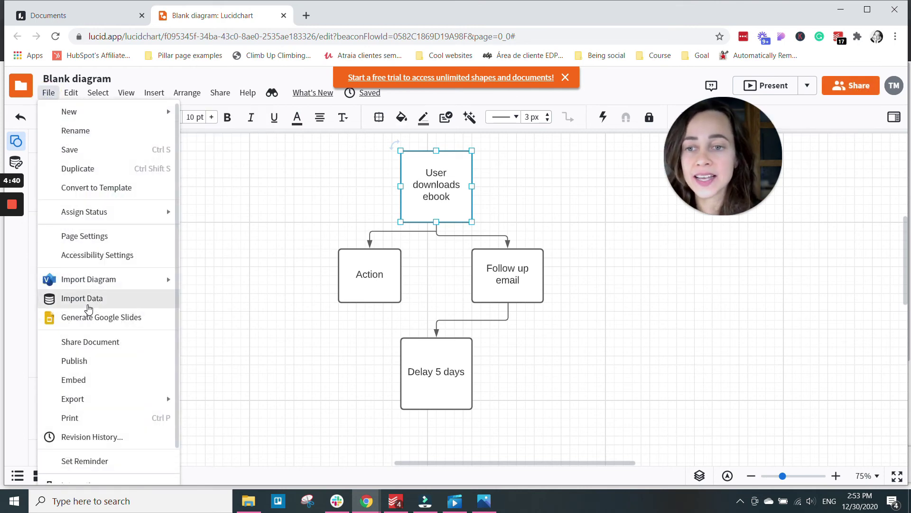
mouse_move(105, 400)
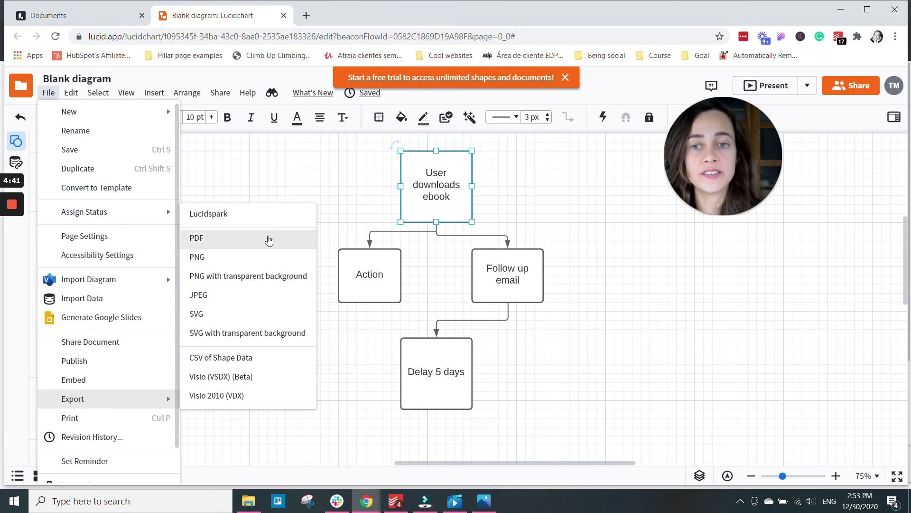
click(611, 305)
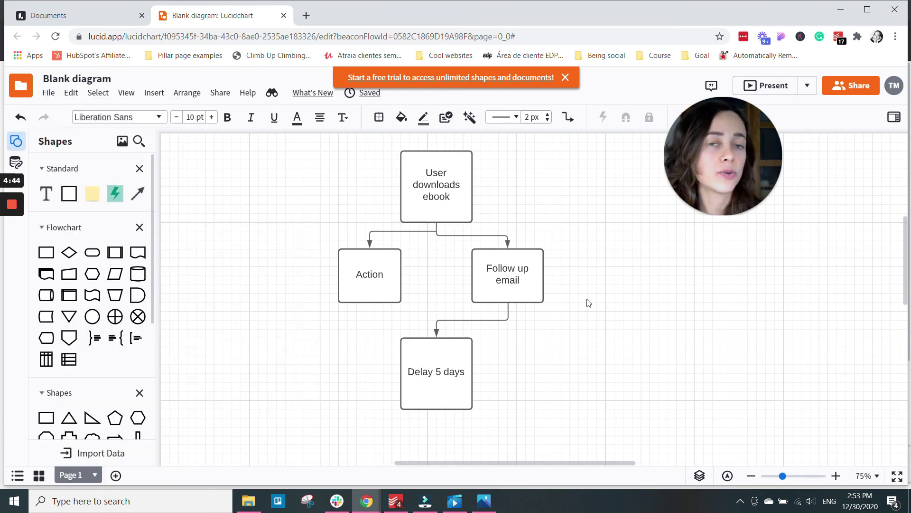